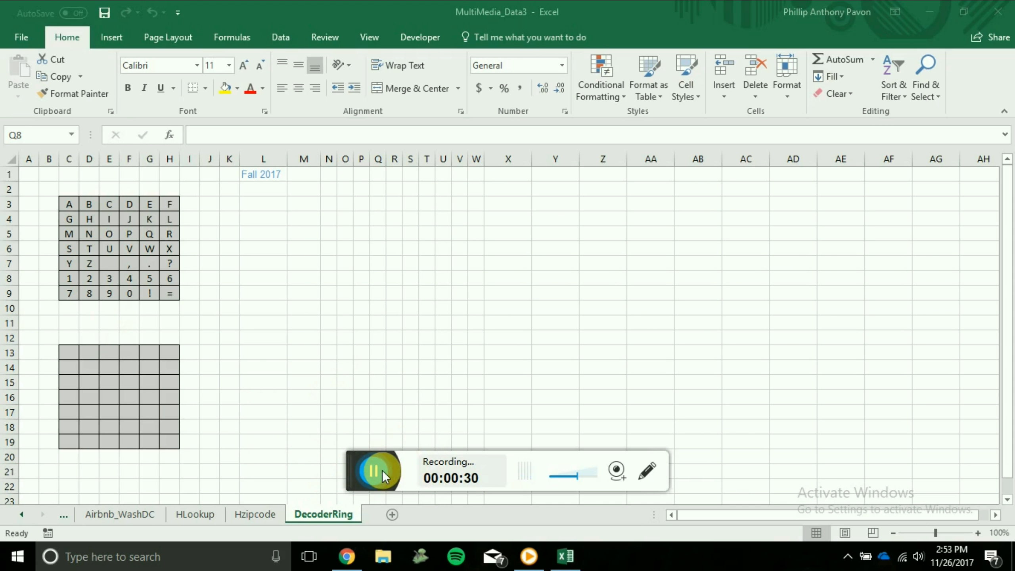
Start recording a macro named CopyPaste.
click(367, 40)
click(368, 40)
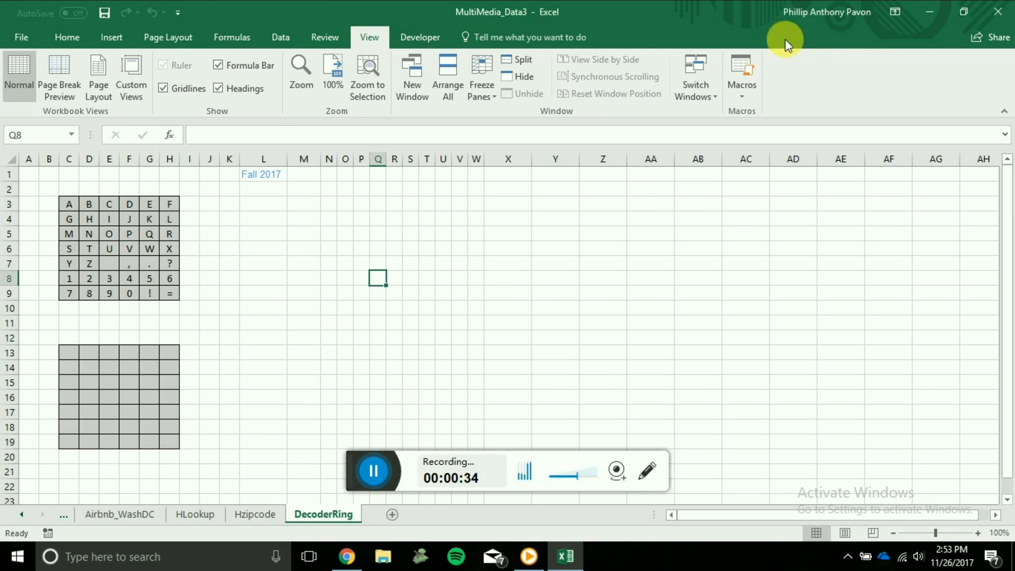
click(751, 92)
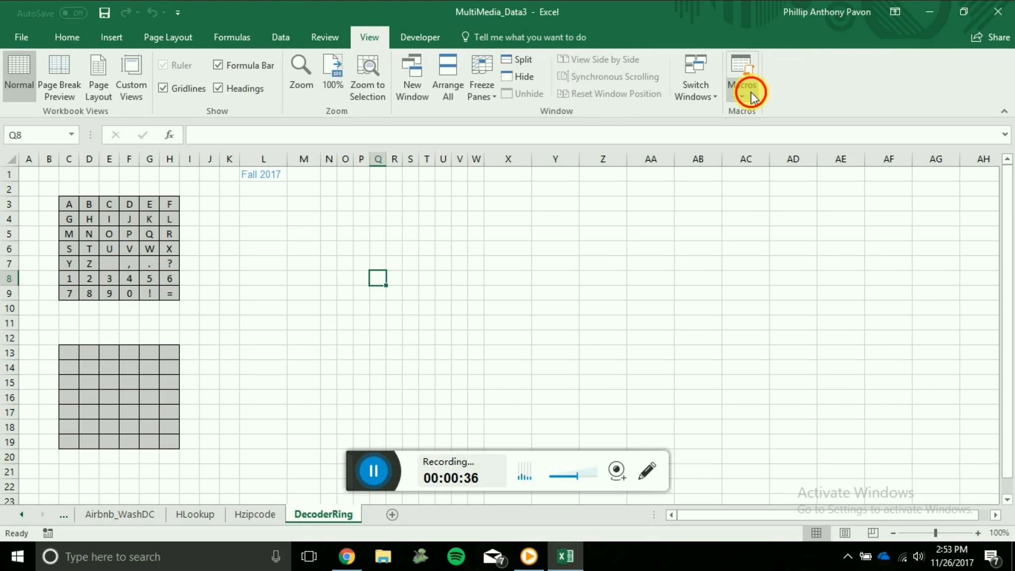
click(773, 133)
key(Return)
Copy the character grid C3:H9 and paste only its values into the empty grid starting at C13.
drag(69, 204, 169, 293)
key(ctrl+c)
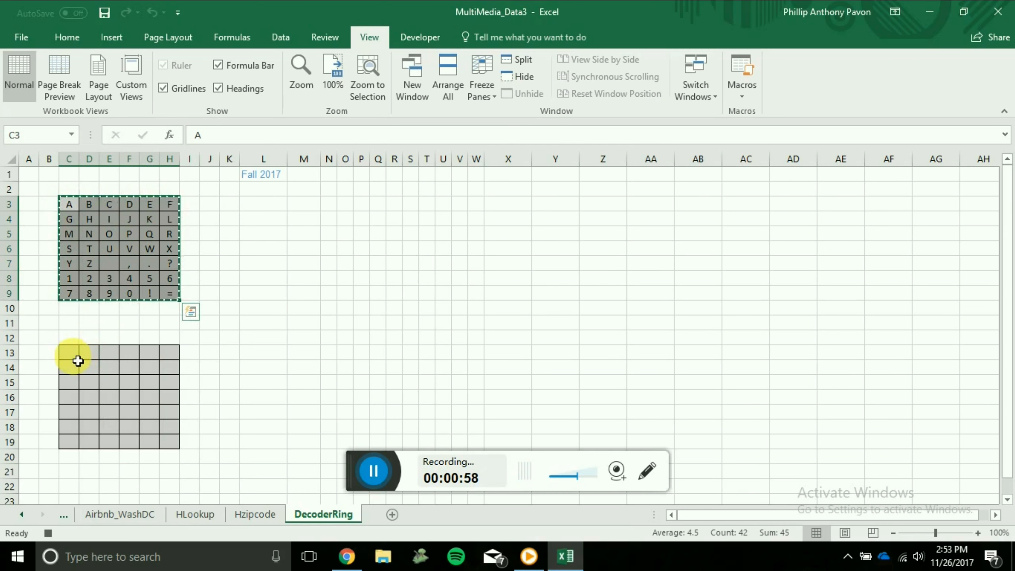
click(75, 357)
right_click(74, 356)
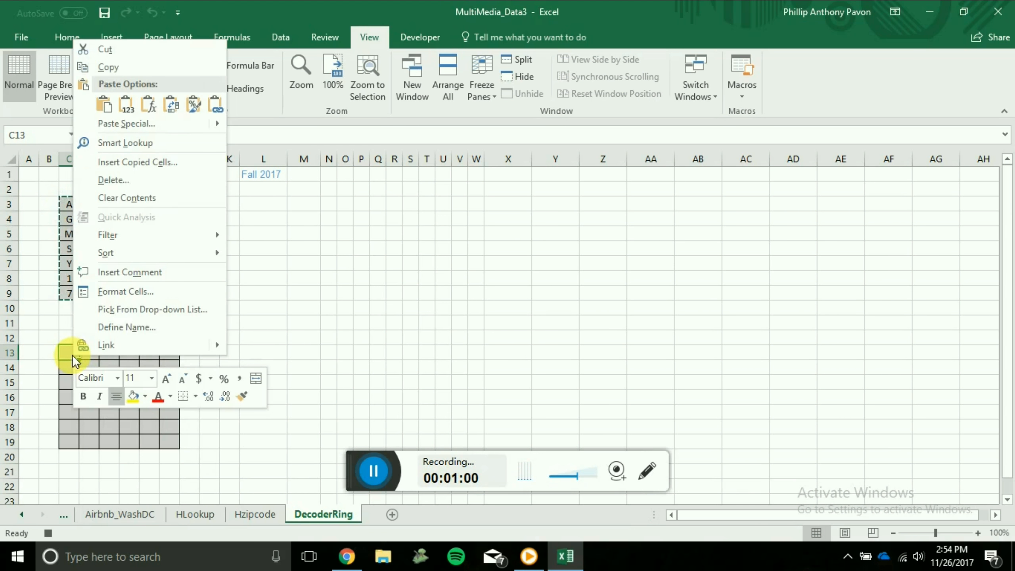
click(162, 126)
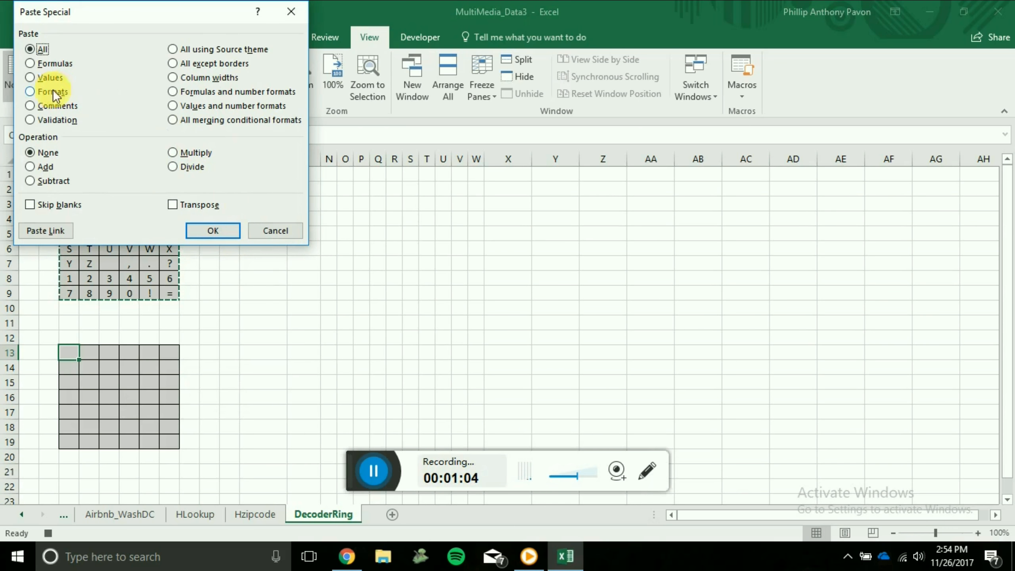
click(32, 79)
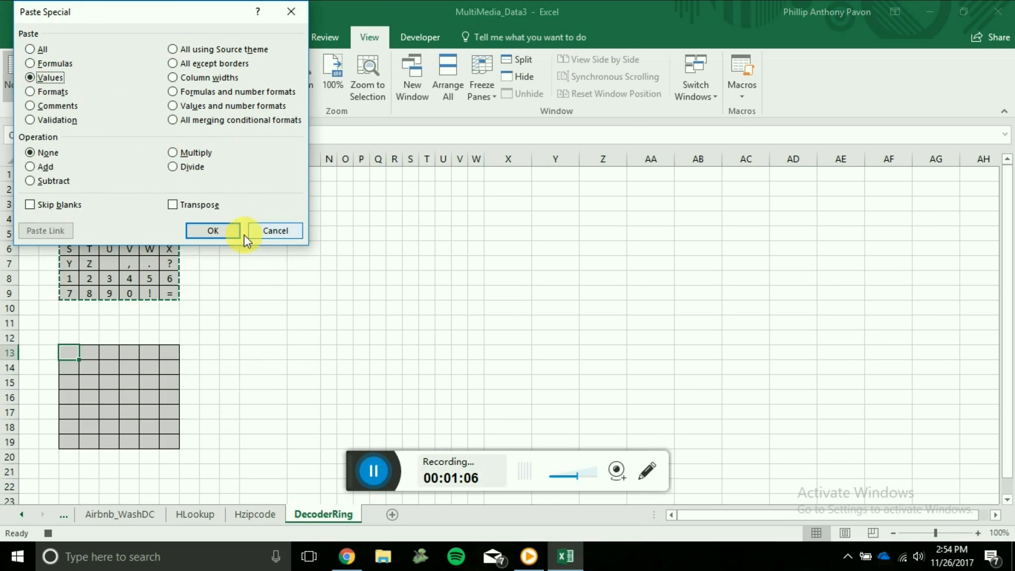
click(234, 231)
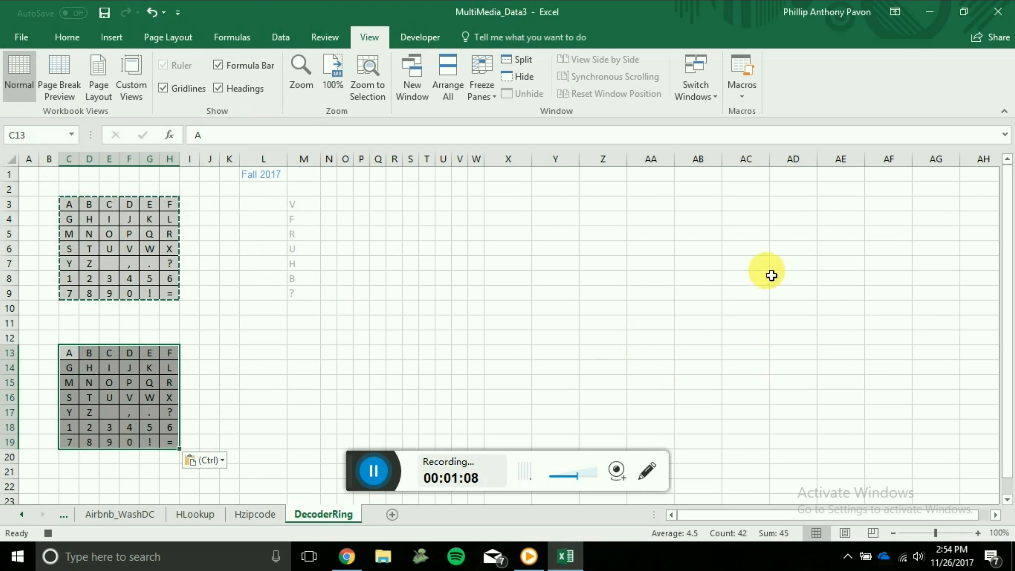
Stop recording the CopyPaste macro.
click(749, 85)
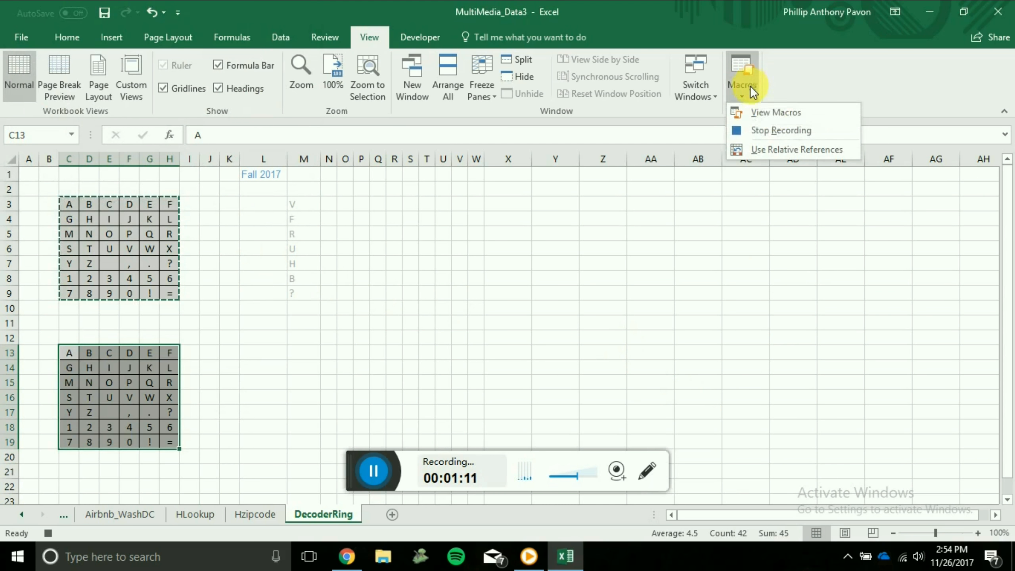
click(786, 133)
click(373, 470)
click(373, 470)
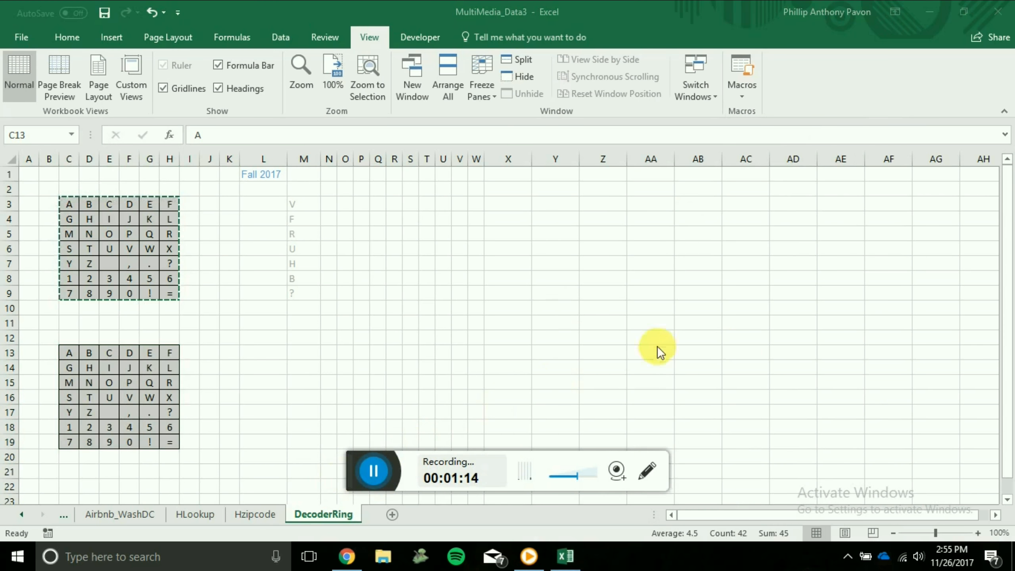
Start recording a second macro named ShiftRight, stored in This Workbook.
click(740, 93)
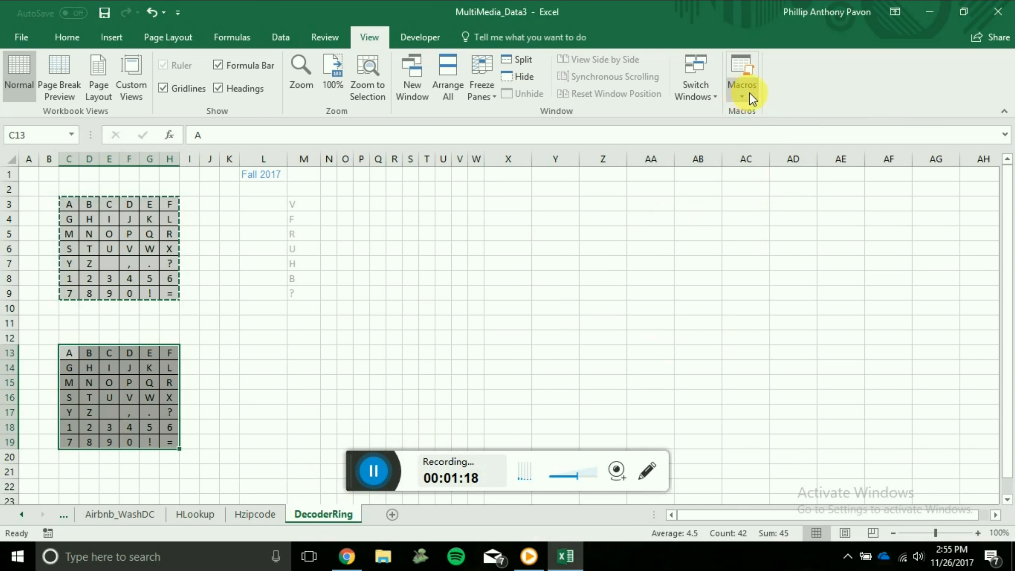
click(749, 92)
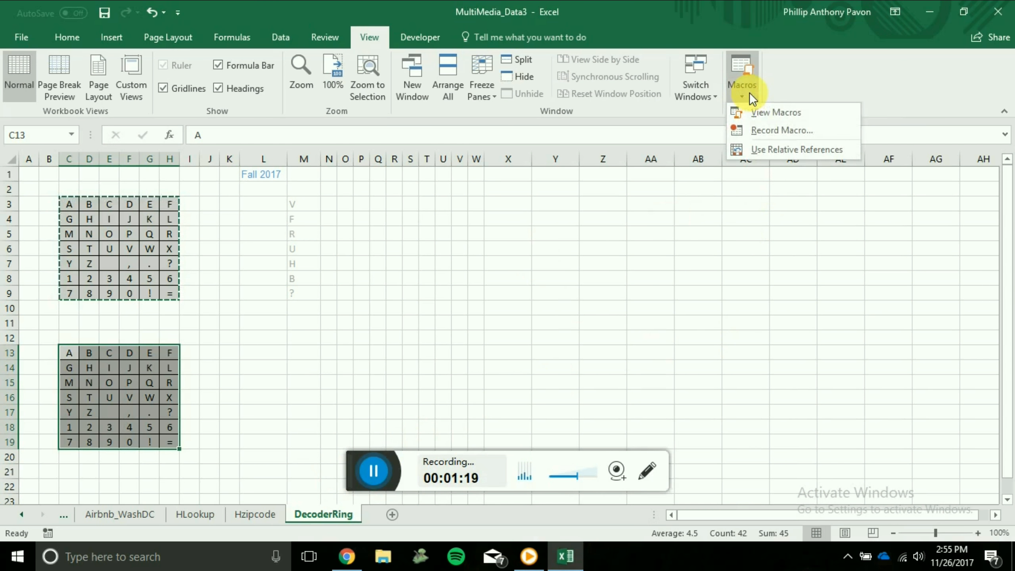
click(769, 130)
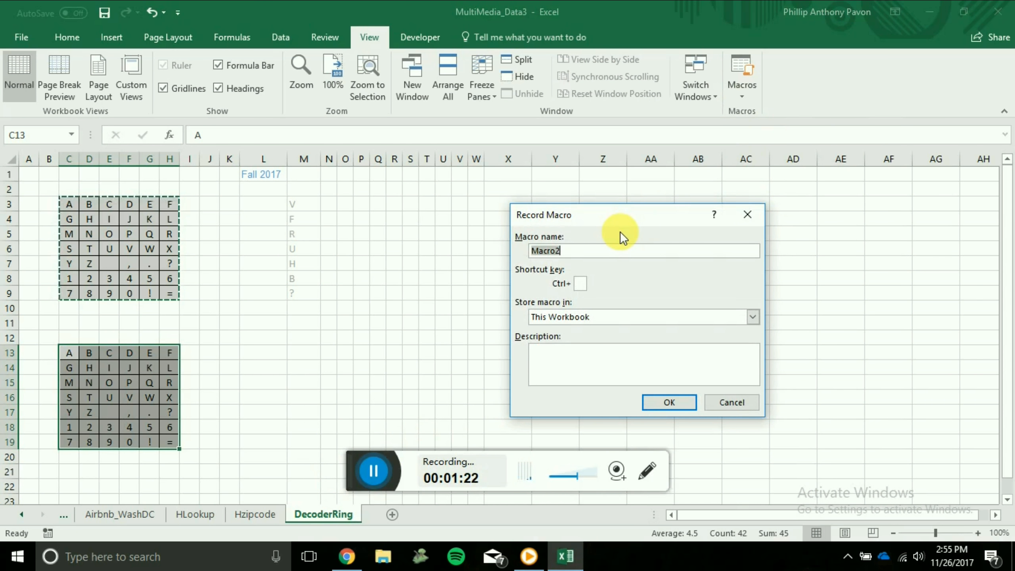
text(ShiftRight)
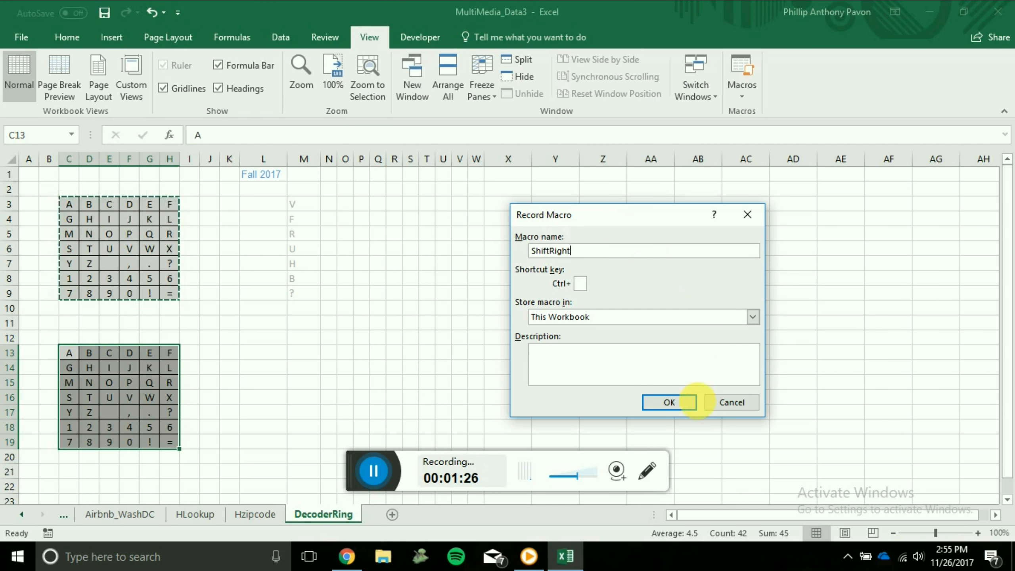
click(685, 403)
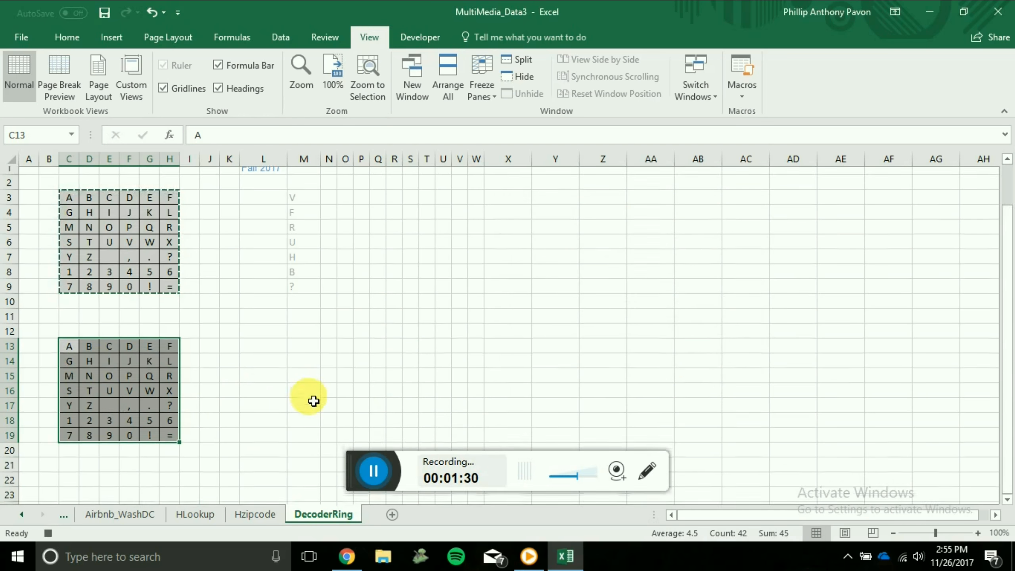
Copy the lower grid C13:H19 and paste only its values into the blank area starting at C22.
scroll(313, 401, down, 2)
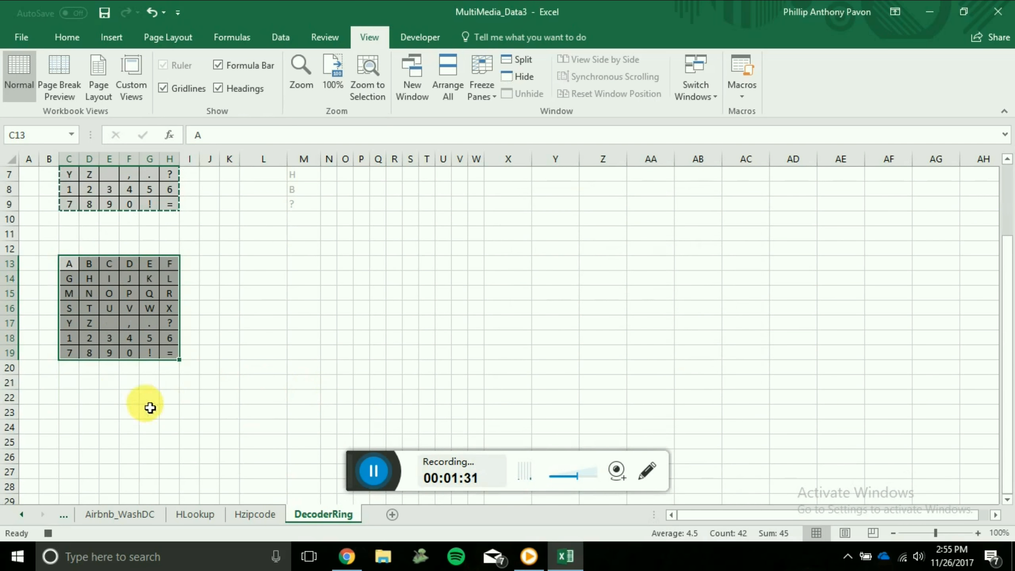
click(80, 400)
drag(72, 267, 176, 351)
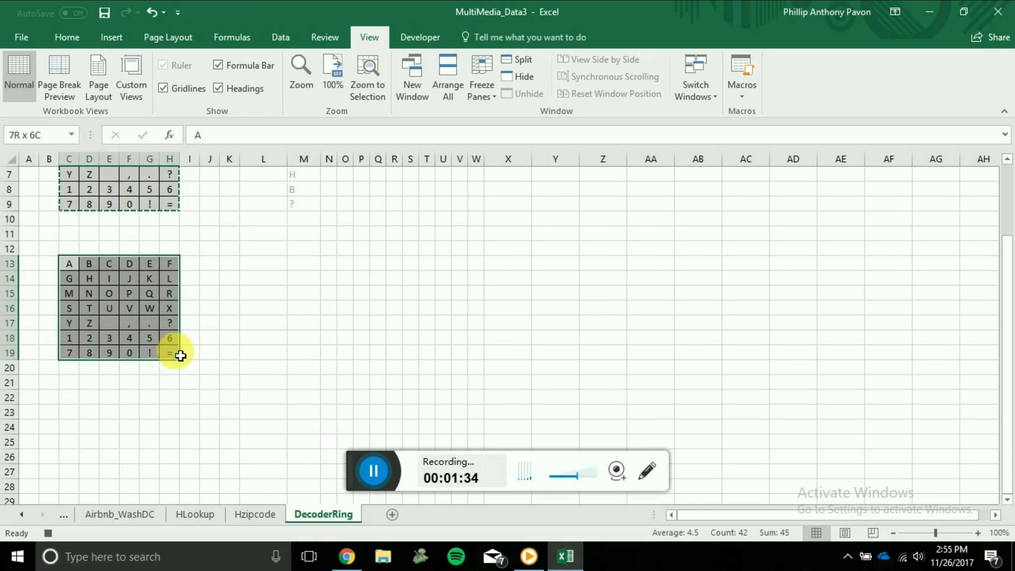
right_click(80, 268)
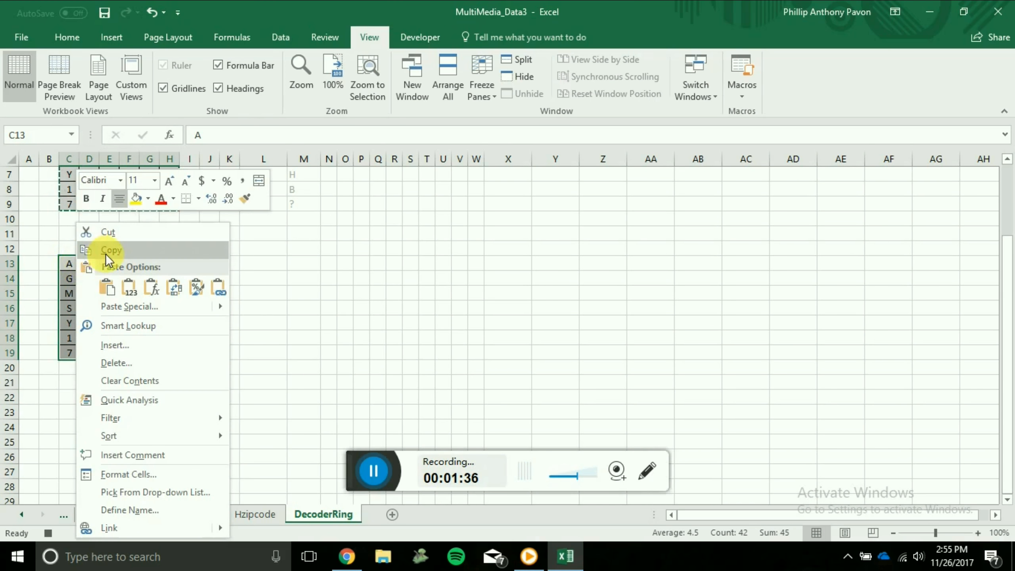
click(105, 254)
click(73, 398)
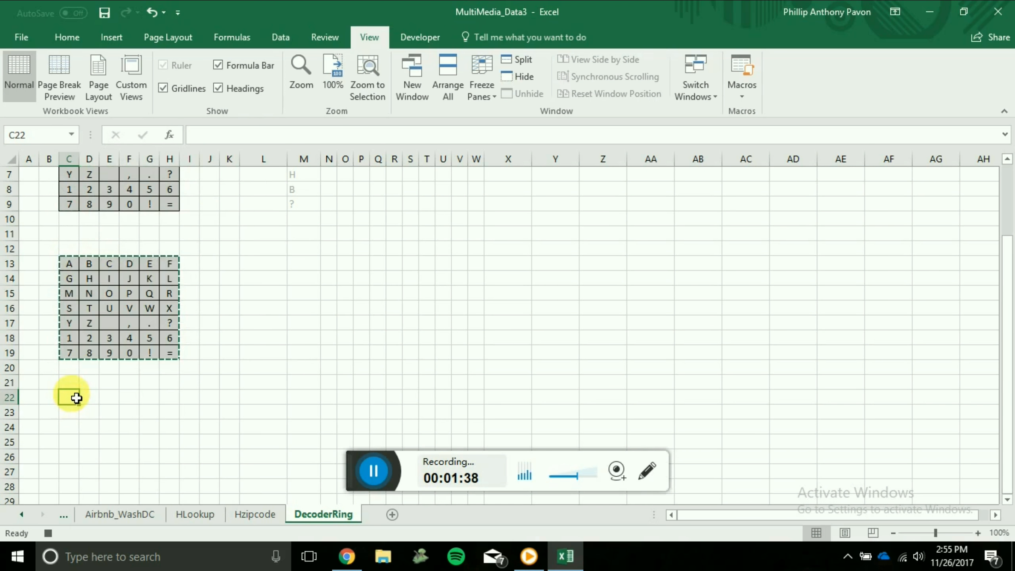
right_click(72, 393)
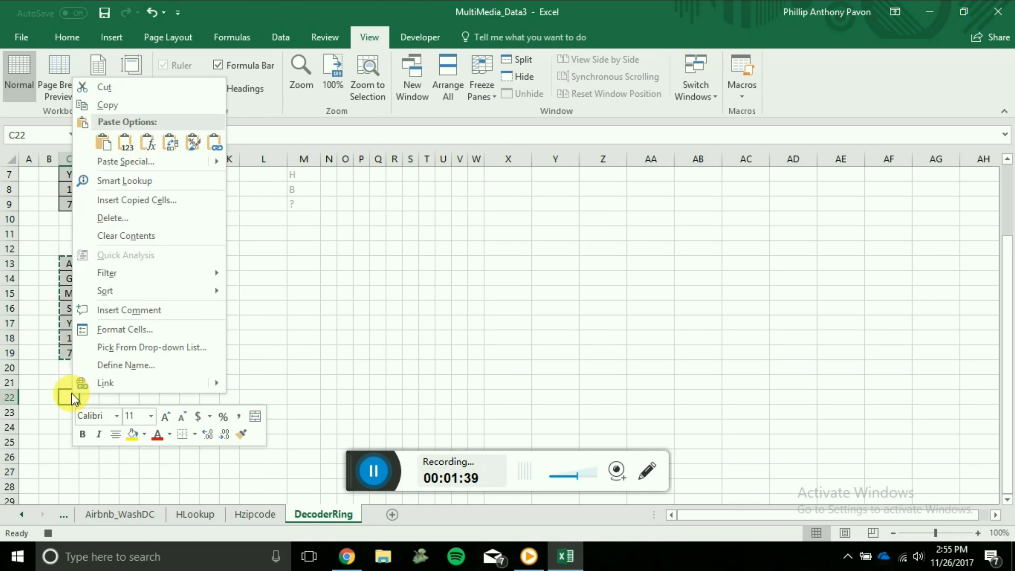
click(160, 157)
Move cells H22:H27 to B23:B28 and cell H28 to B22 so the last column wraps around to the front.
scroll(160, 320, down, 1)
drag(169, 353, 169, 427)
drag(159, 384, 49, 398)
drag(159, 442, 49, 353)
Copy the rearranged block B22:G28 and paste only its values over the grid starting at C13.
drag(49, 352, 149, 442)
key(ctrl+c)
right_click(69, 220)
click(105, 315)
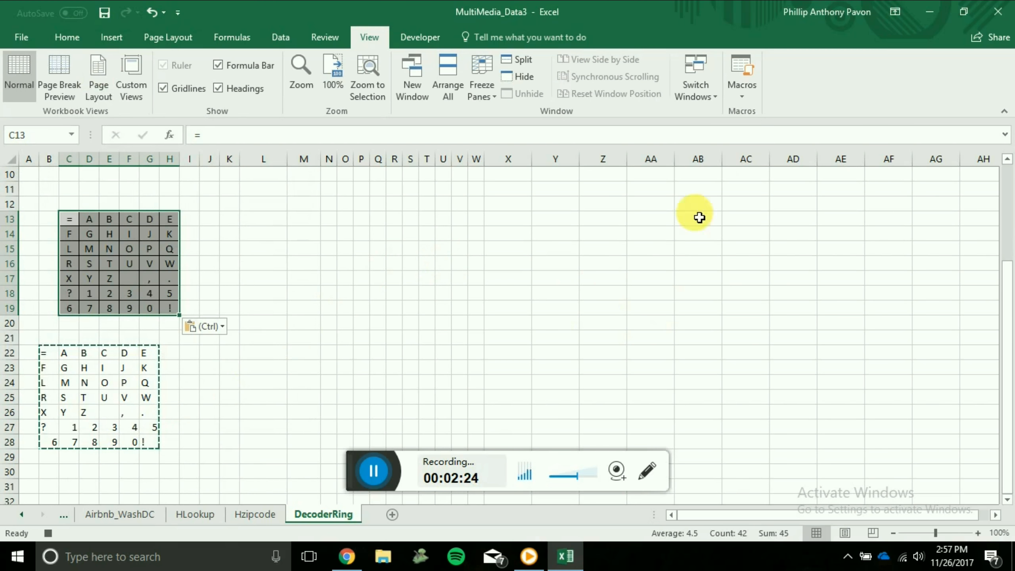
Stop recording the ShiftRight macro.
click(744, 94)
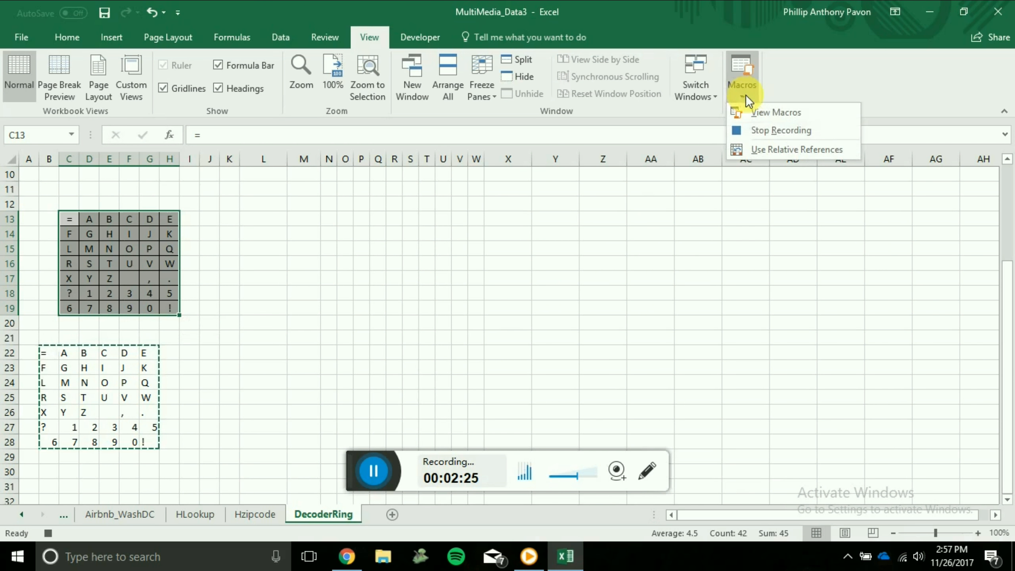
click(776, 130)
scroll(496, 333, up, 2)
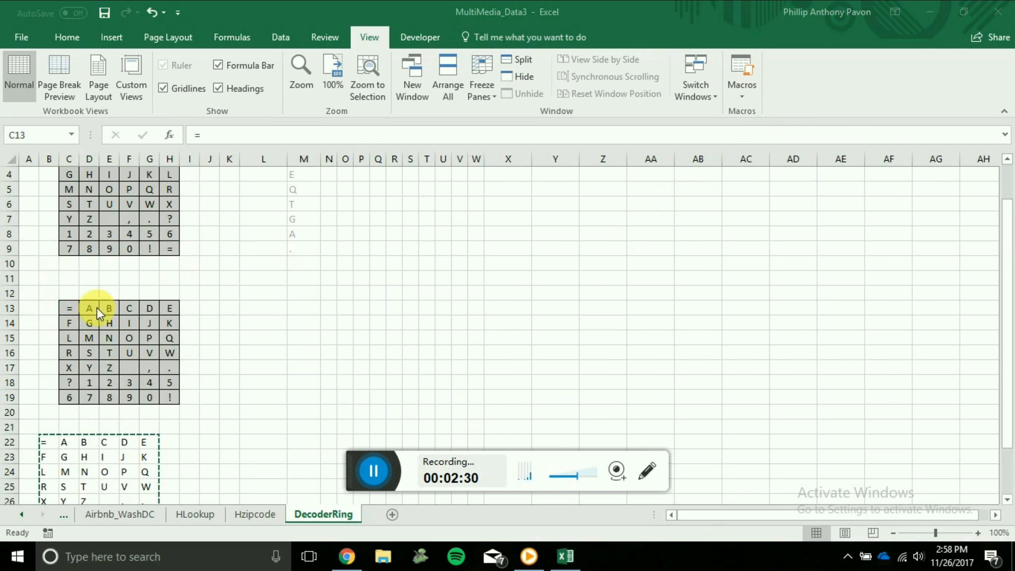
Run the CopyPaste macro to reset the lower grid to the original characters.
click(752, 95)
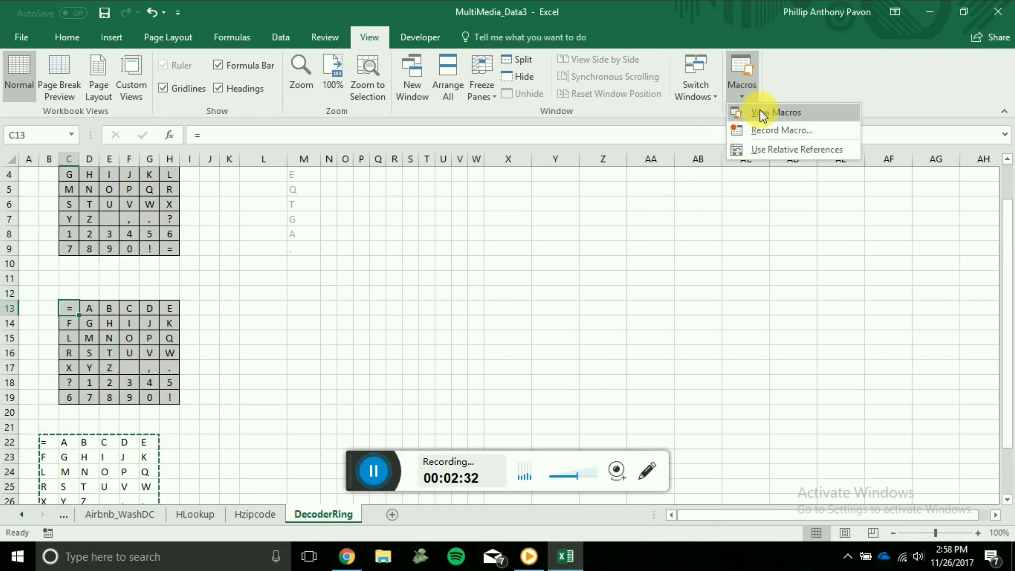
click(760, 114)
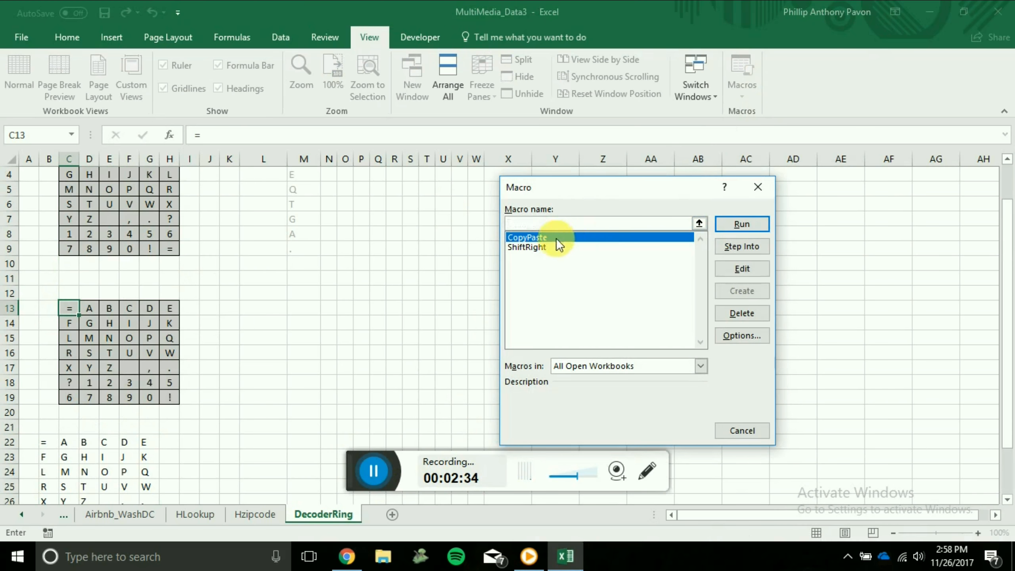
click(739, 225)
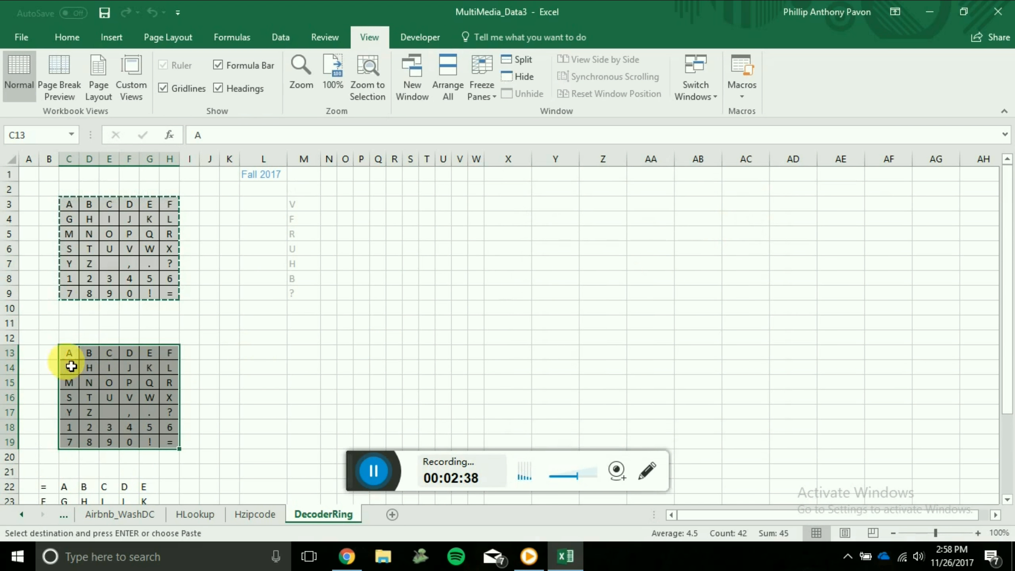
Run the ShiftRight macro once on the reset grid.
click(742, 91)
click(761, 114)
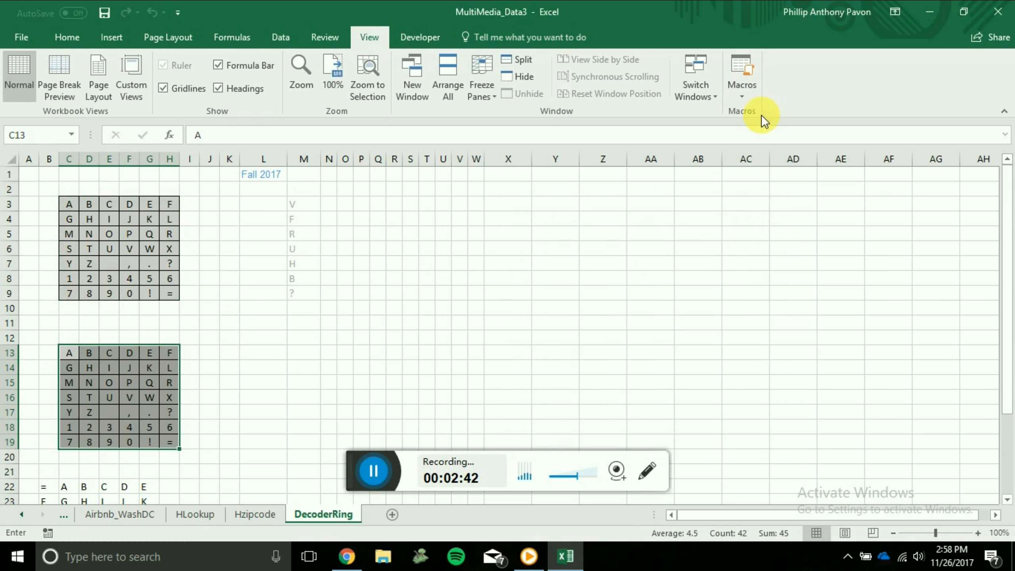
click(530, 246)
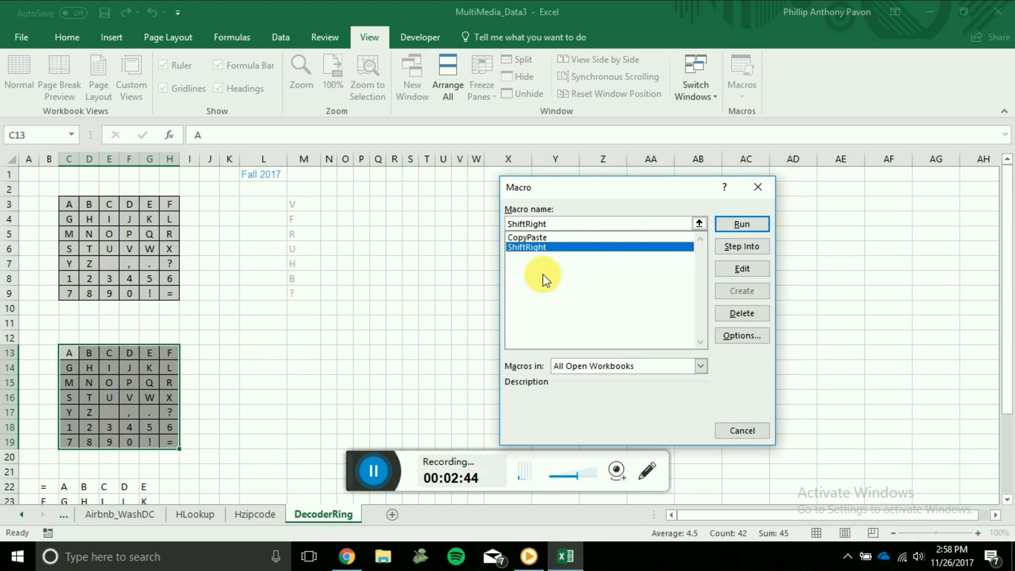
click(748, 222)
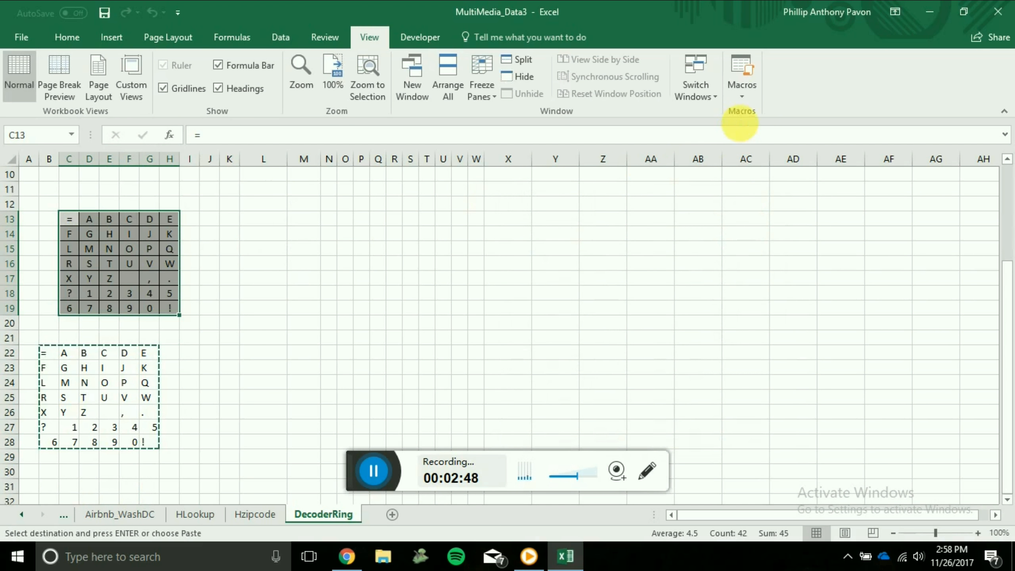
Run the ShiftRight macro two more times and check the decoded letters in column M.
click(742, 95)
click(753, 109)
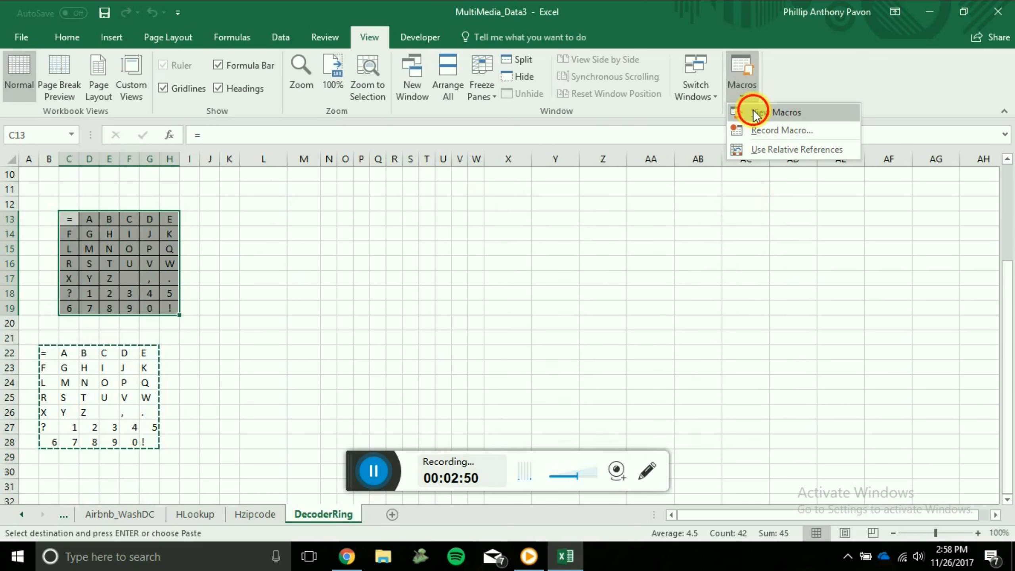
click(529, 248)
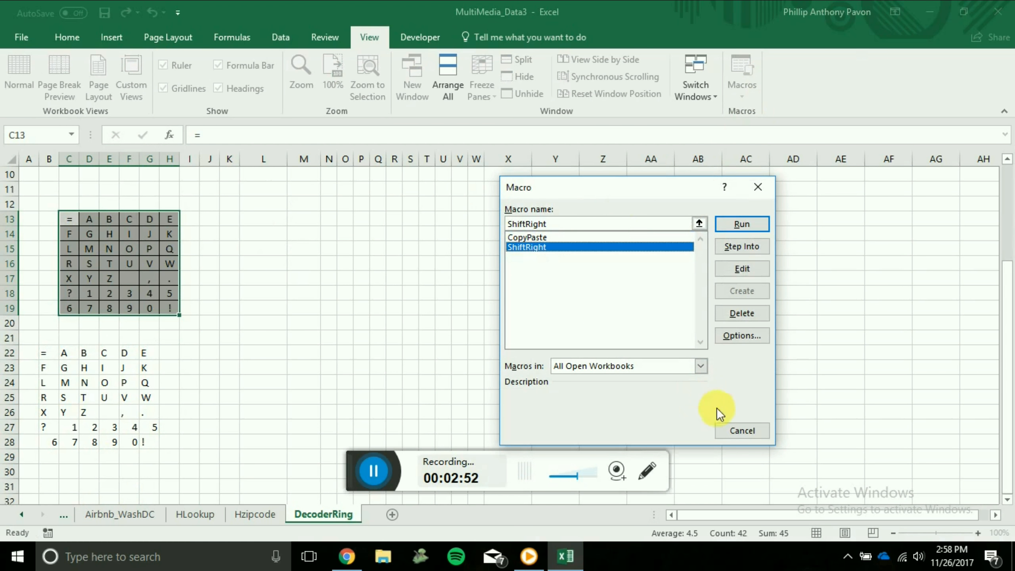
click(748, 226)
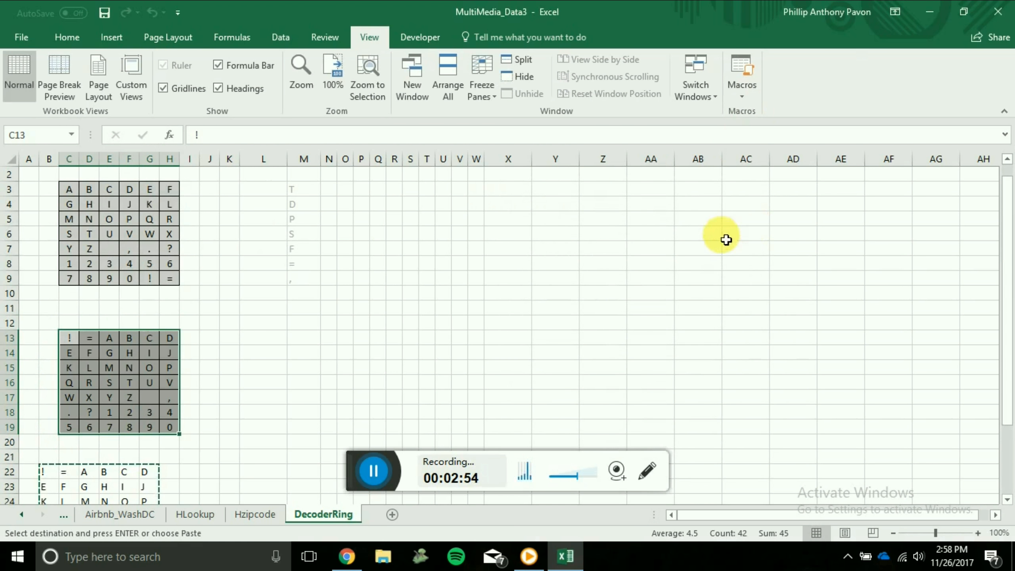
click(740, 92)
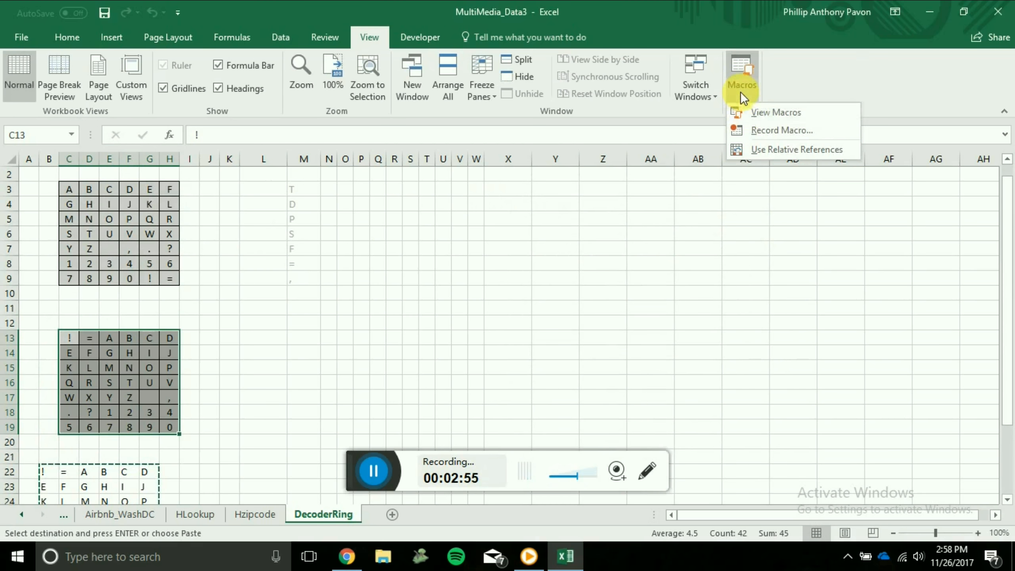
click(751, 117)
click(546, 247)
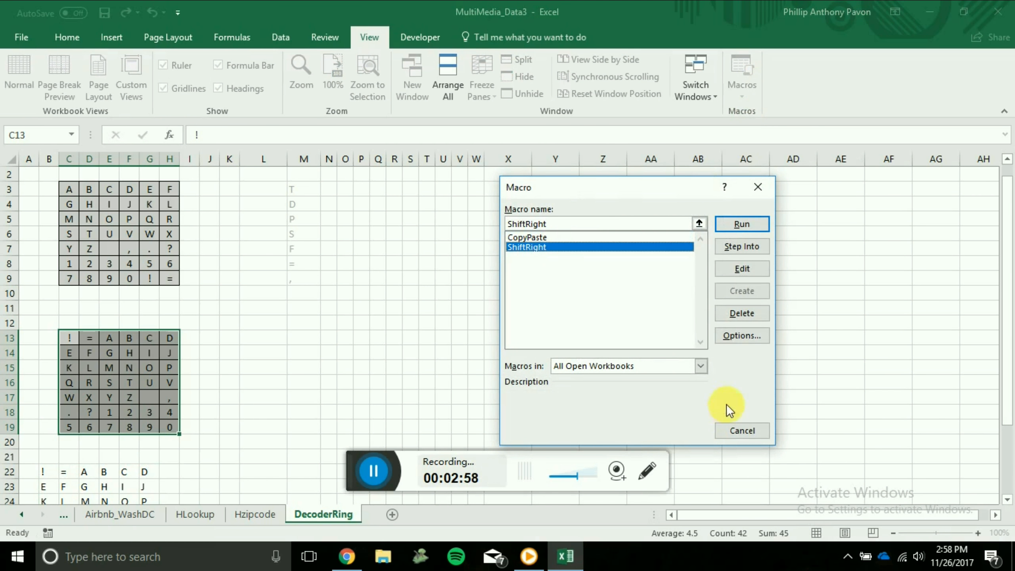
click(742, 227)
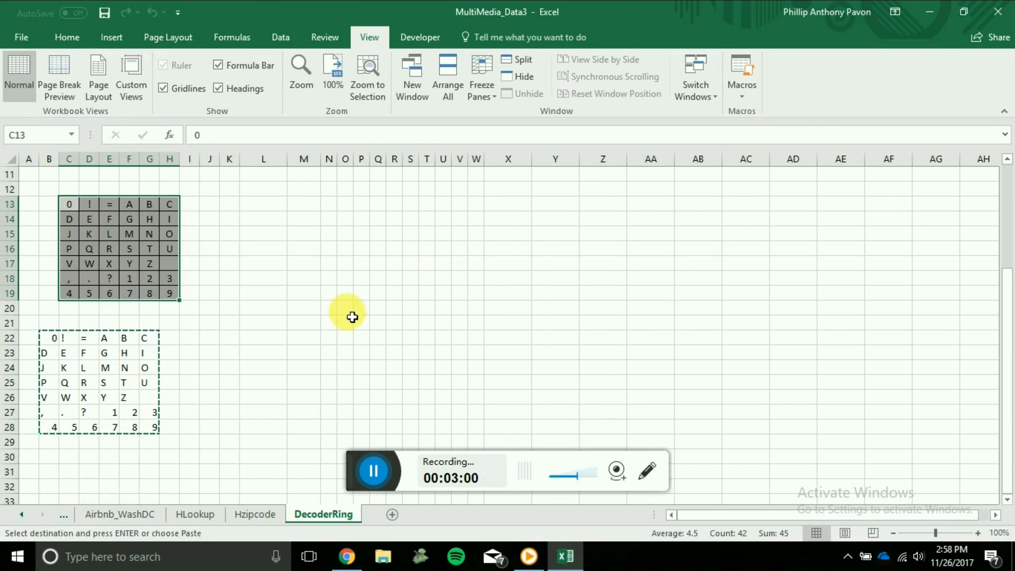
scroll(352, 317, up, 4)
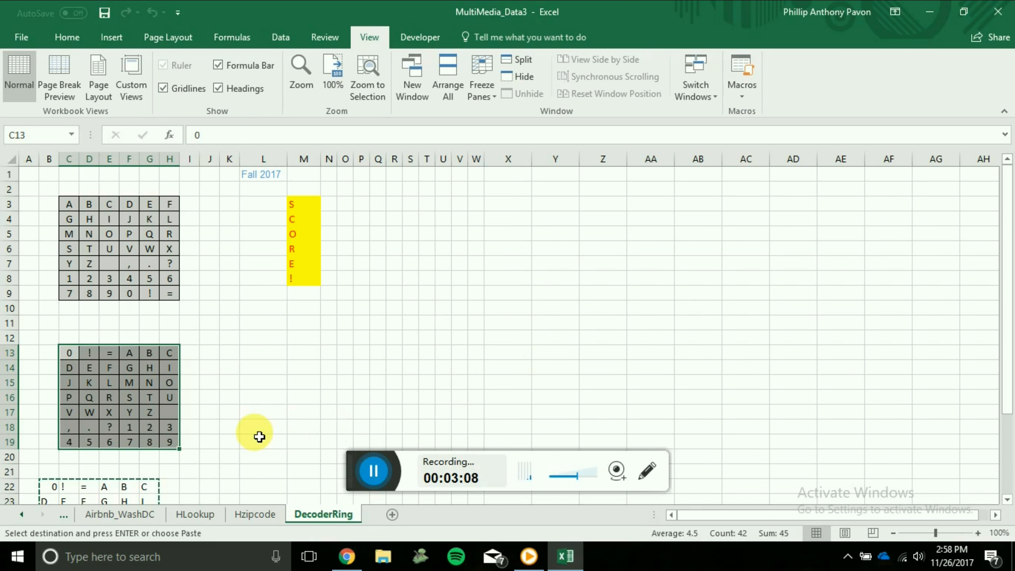
scroll(259, 436, down, 1)
scroll(264, 434, up, 1)
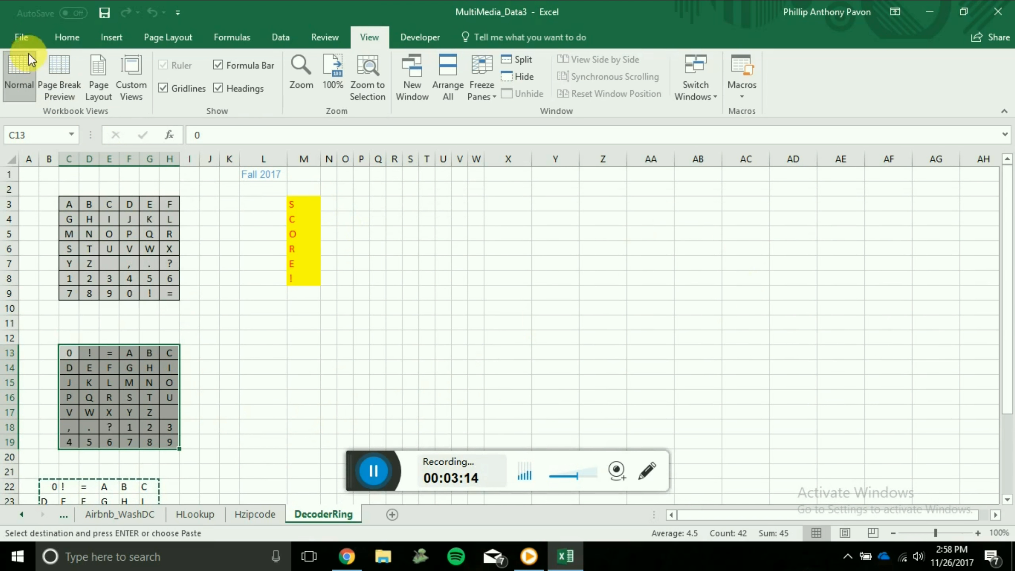
Save the workbook in the Downloads folder as MultiMedia_Data3 in the Excel Macro-Enabled Workbook (*.xlsm) format.
click(23, 38)
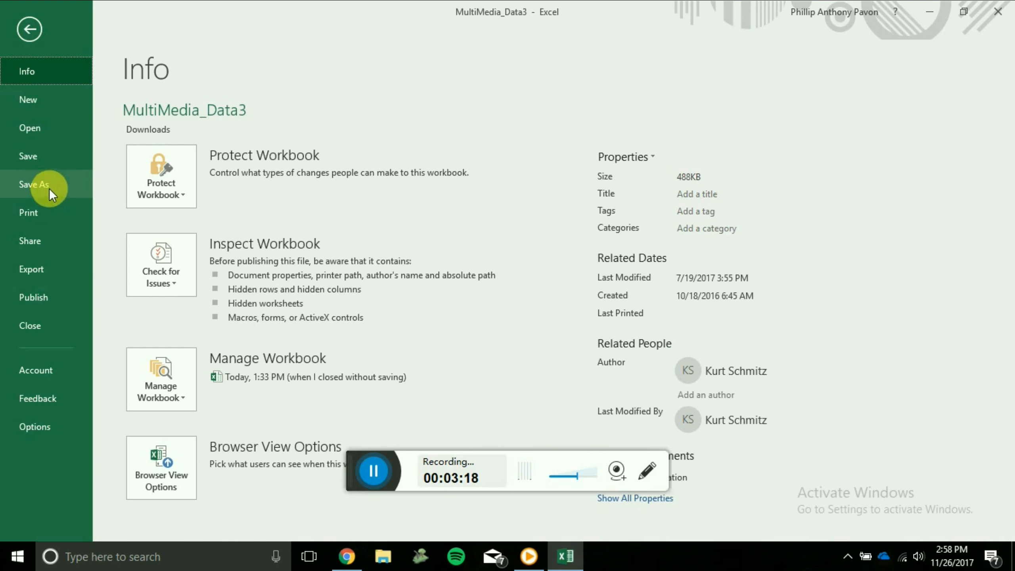
click(34, 184)
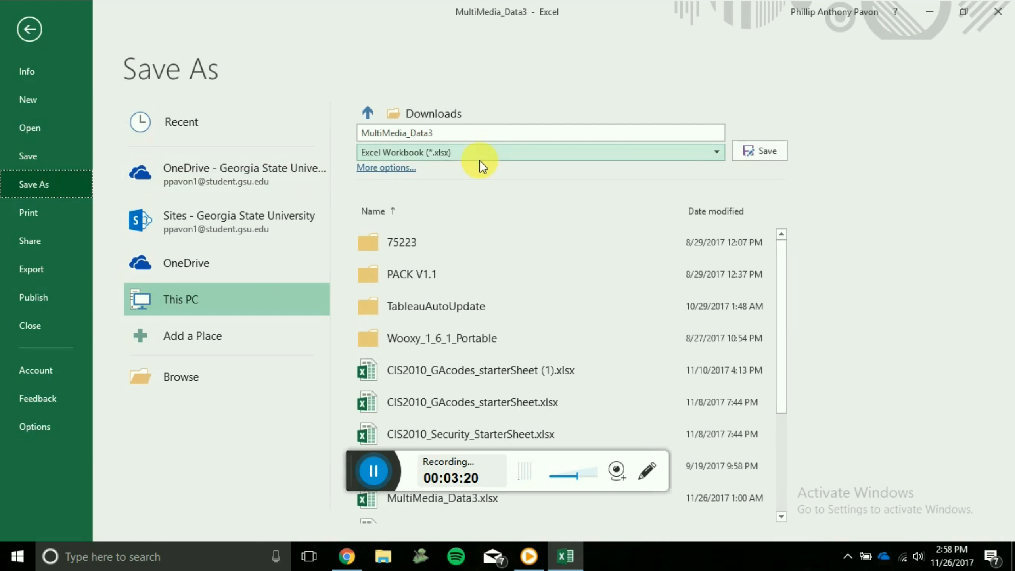
click(459, 136)
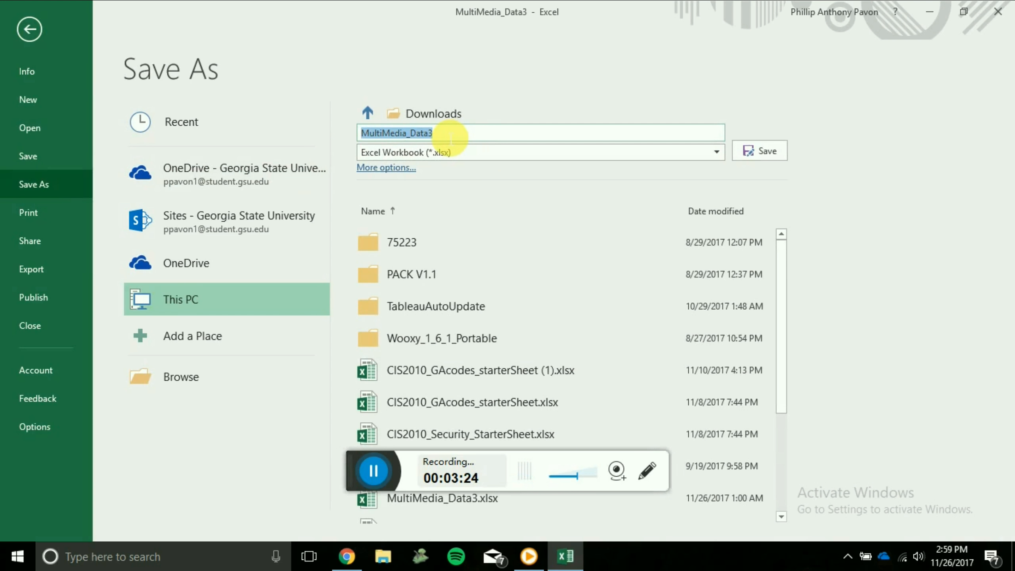
click(451, 136)
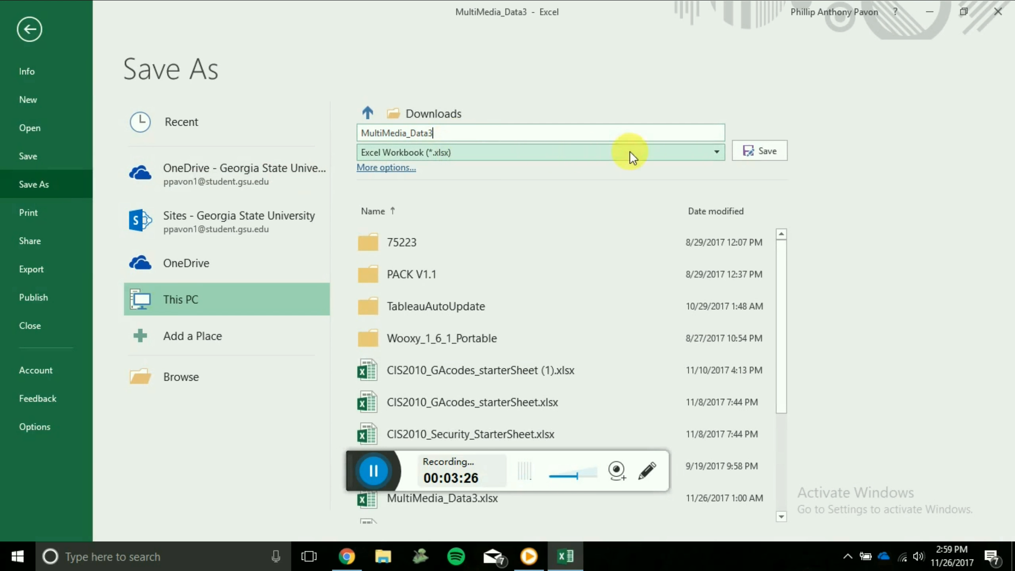
click(718, 152)
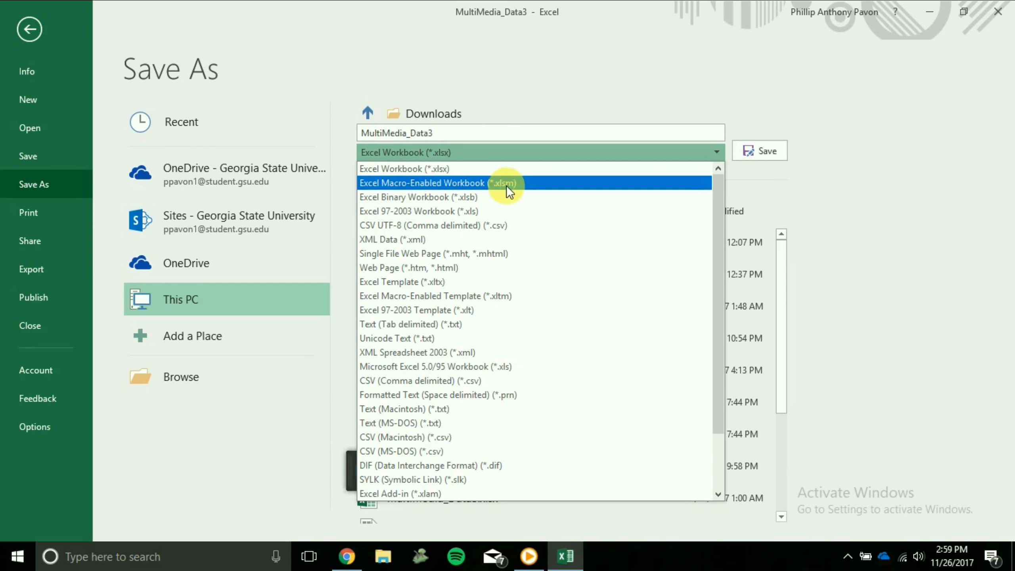
click(446, 184)
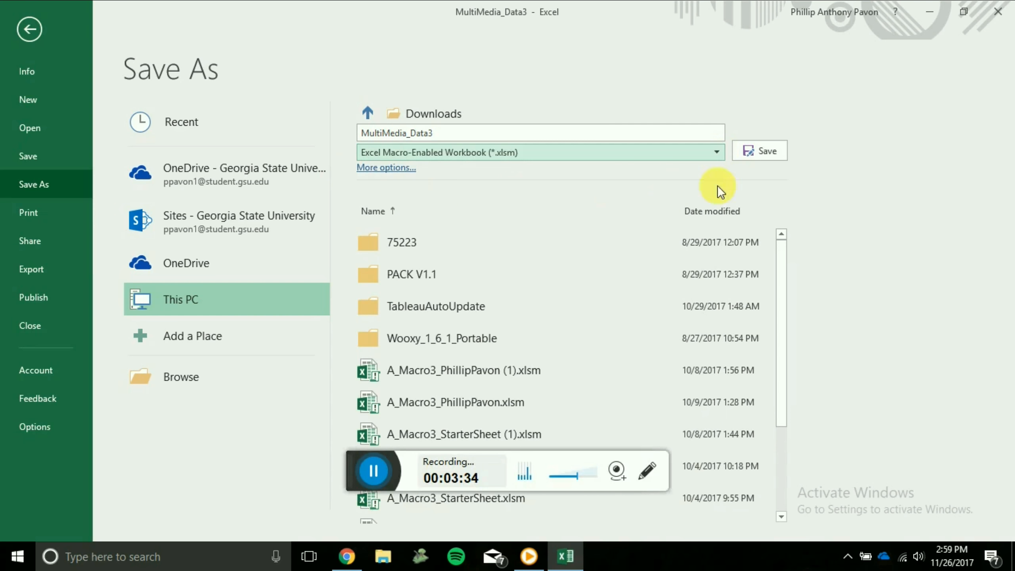
click(764, 152)
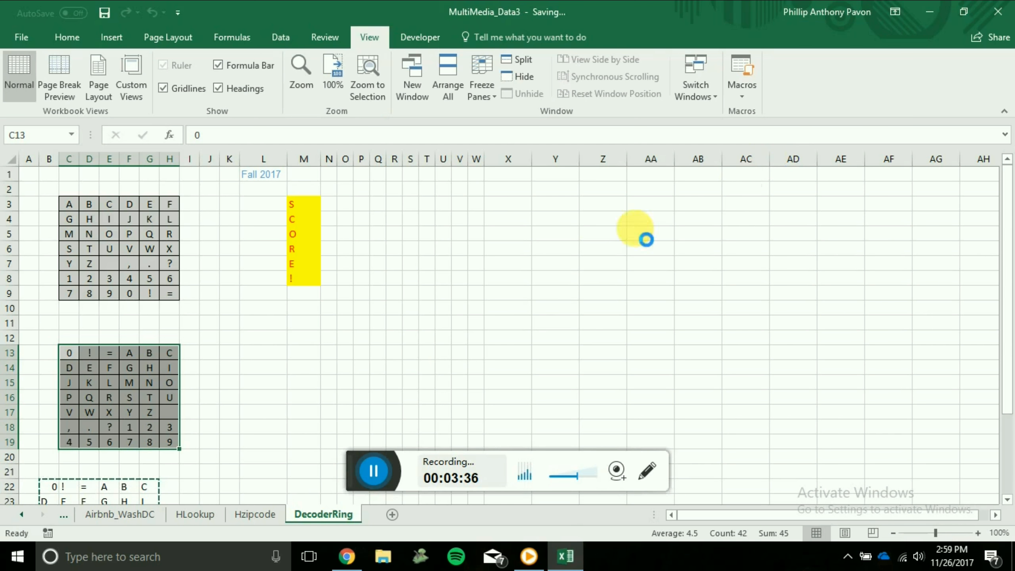